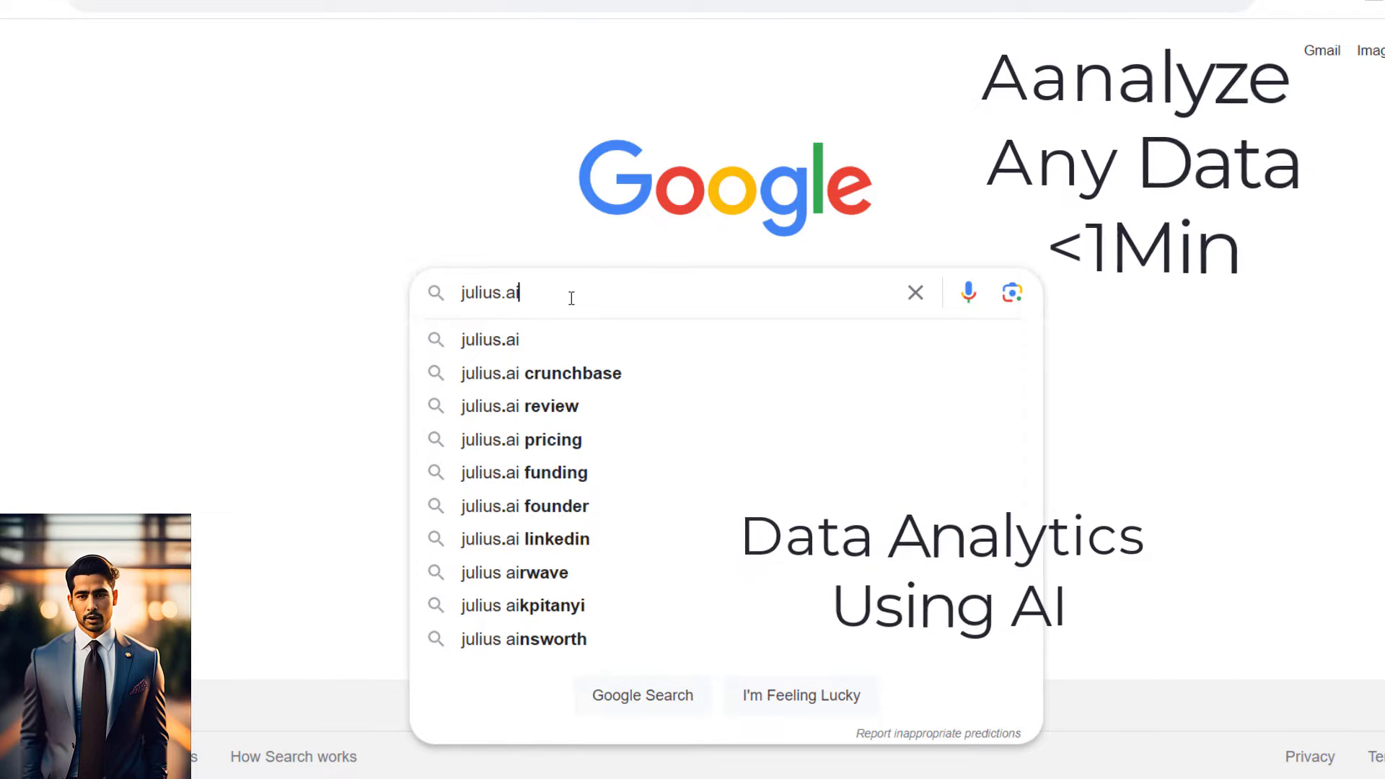
Step: Search Google for julius.ai and go to the Julius AI chat site
key(Return)
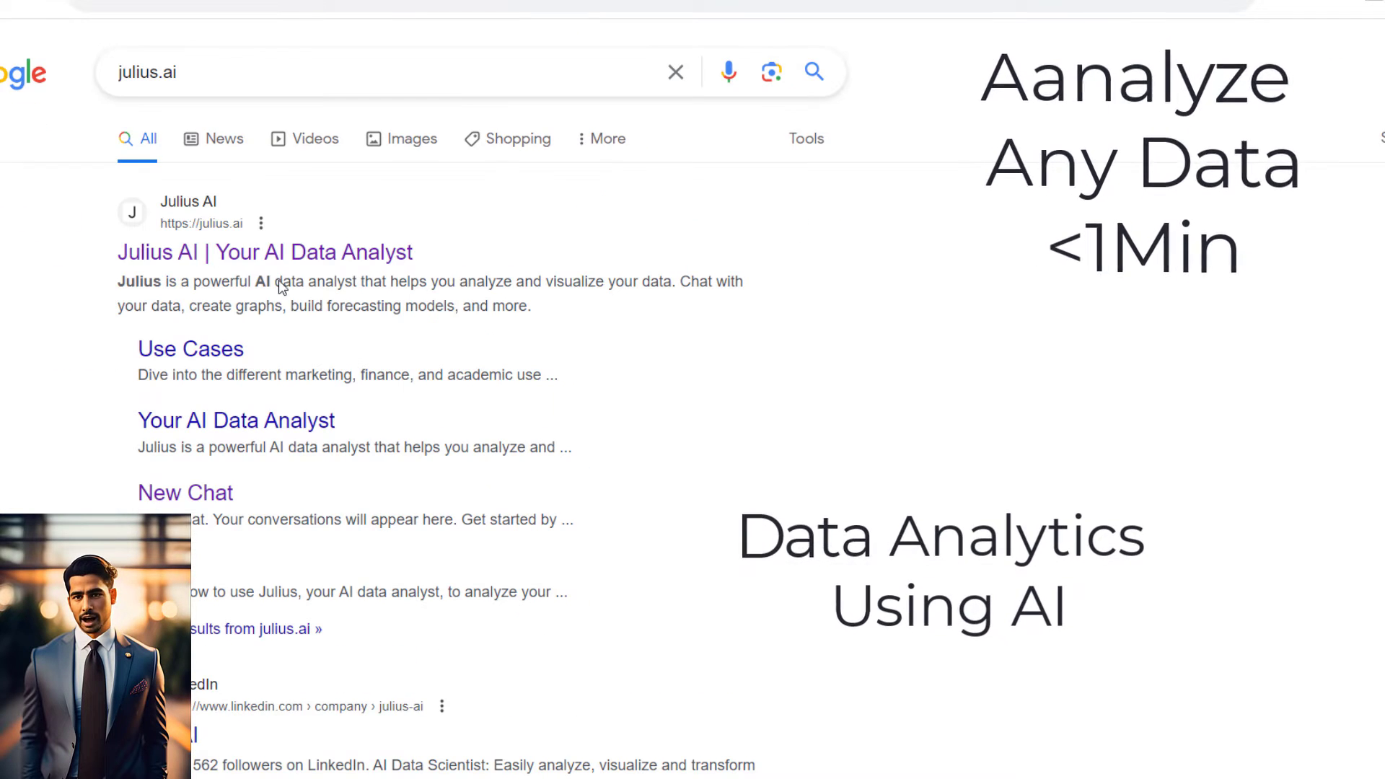
click(251, 262)
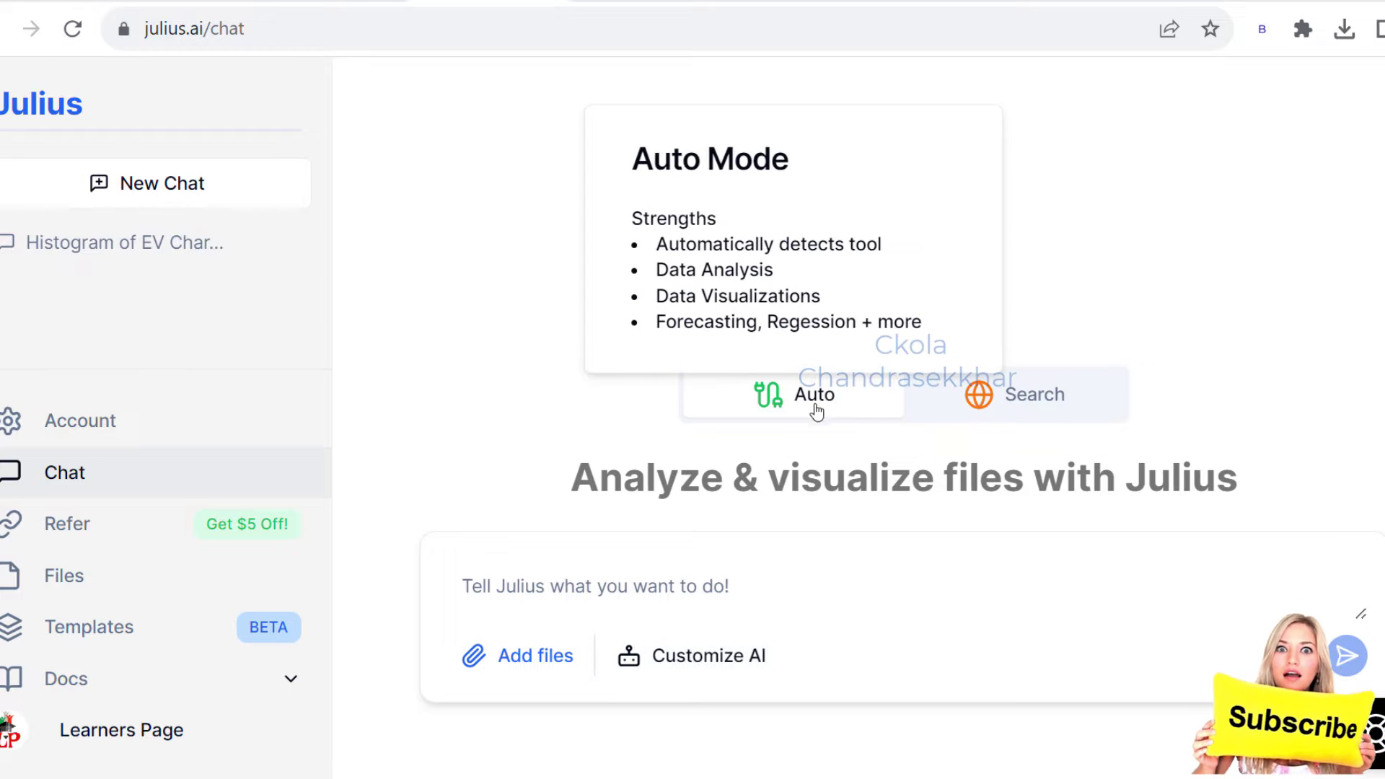
Step: Check the Add files options (Upload, Share from URL, My Files), then close them
click(522, 674)
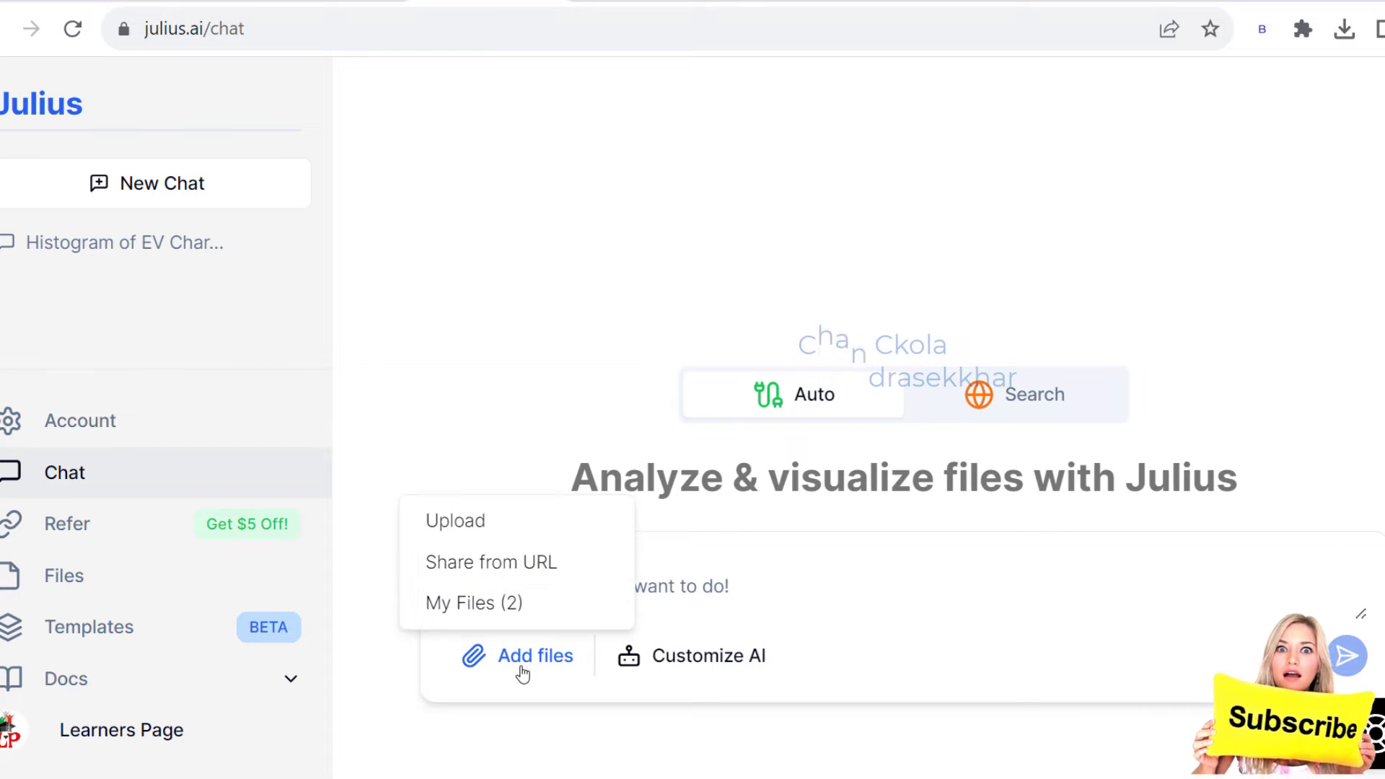
click(470, 379)
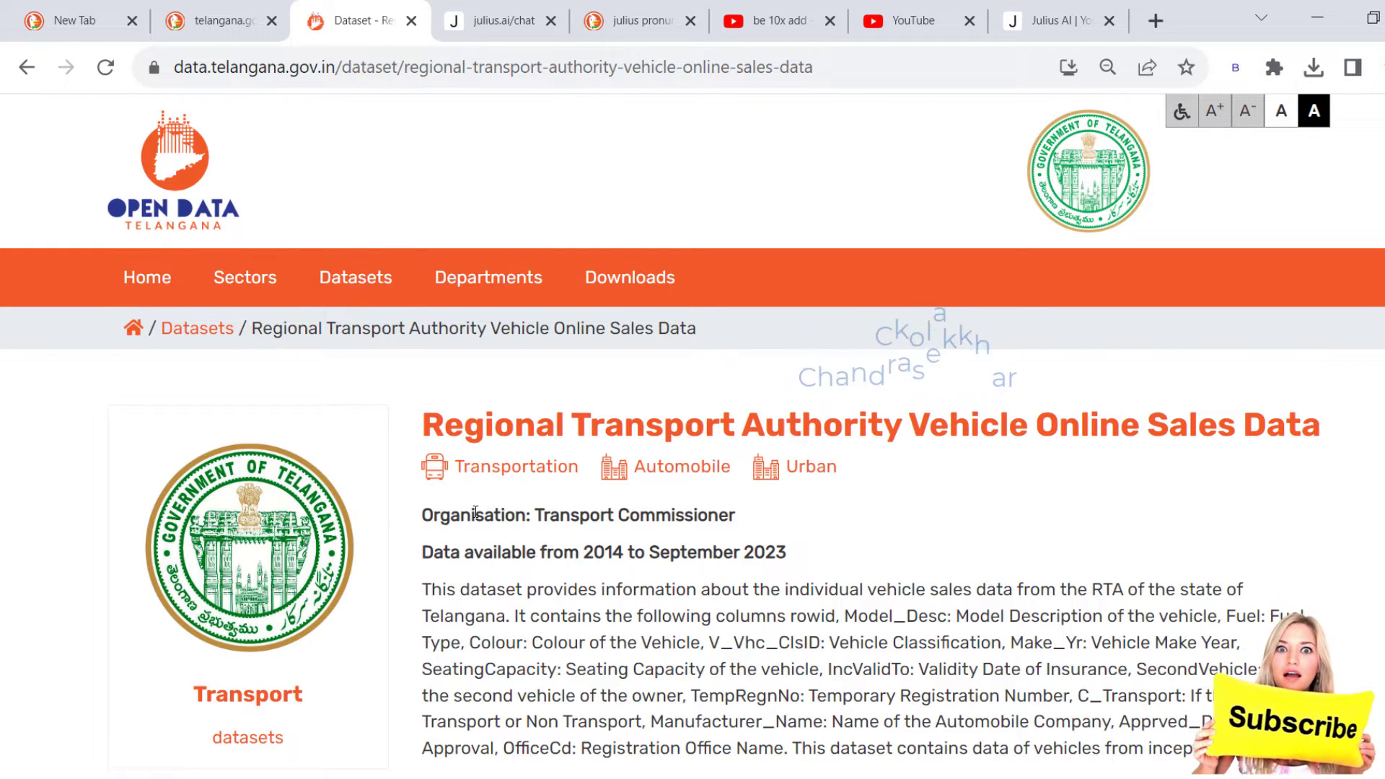
scroll(624, 497, down, 3)
scroll(625, 495, down, 2)
scroll(625, 496, down, 1)
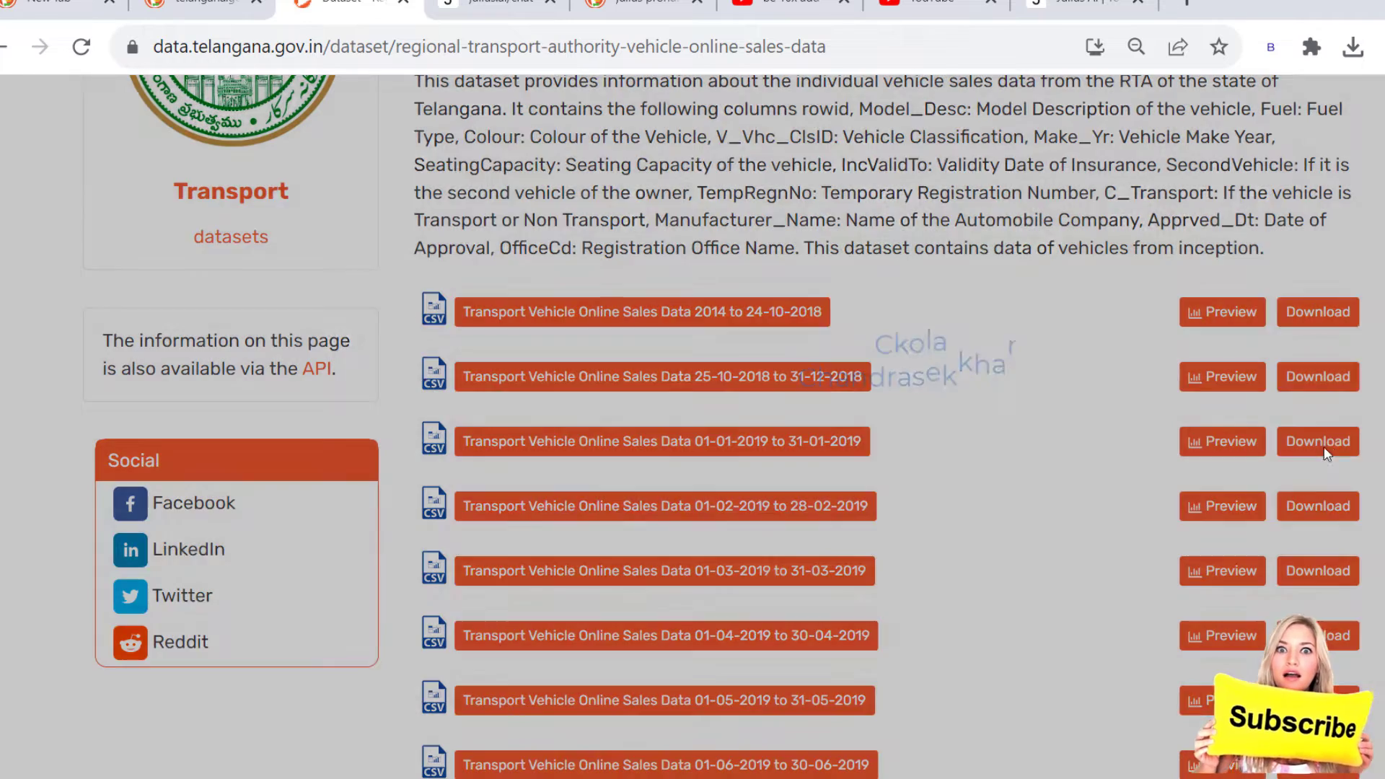
Step: Start the January 2019 vehicle sales CSV download, then cancel the details form
click(1322, 444)
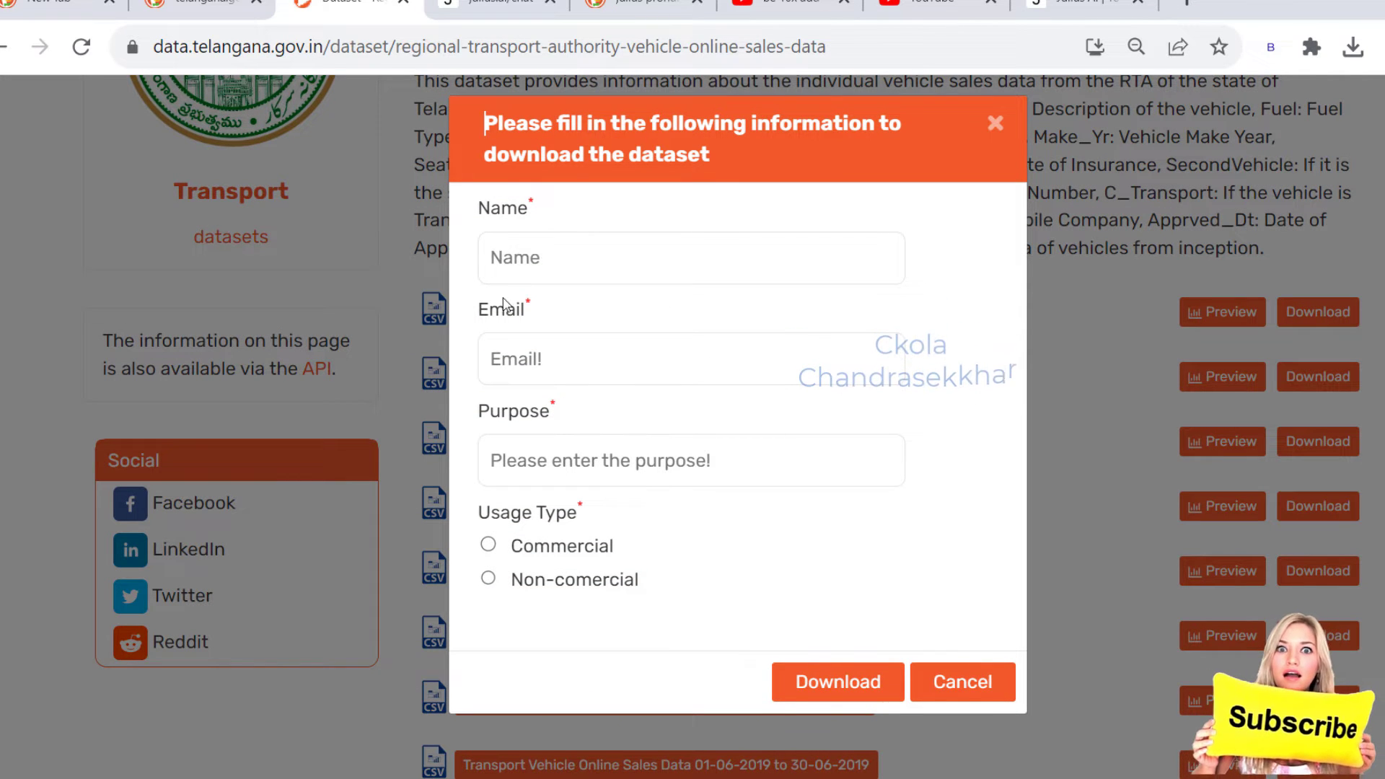
click(960, 683)
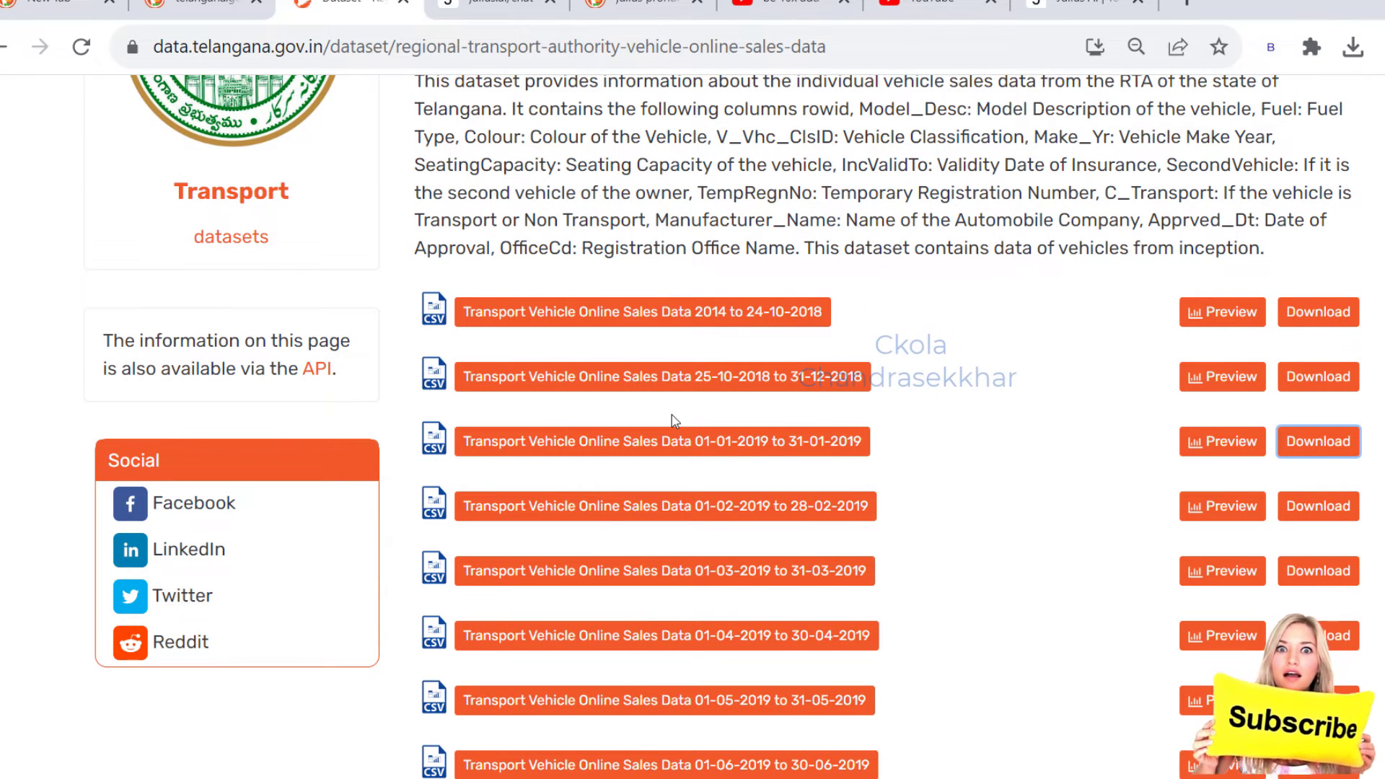
Step: Back in Julius chat, begin uploading a file from the computer
click(493, 5)
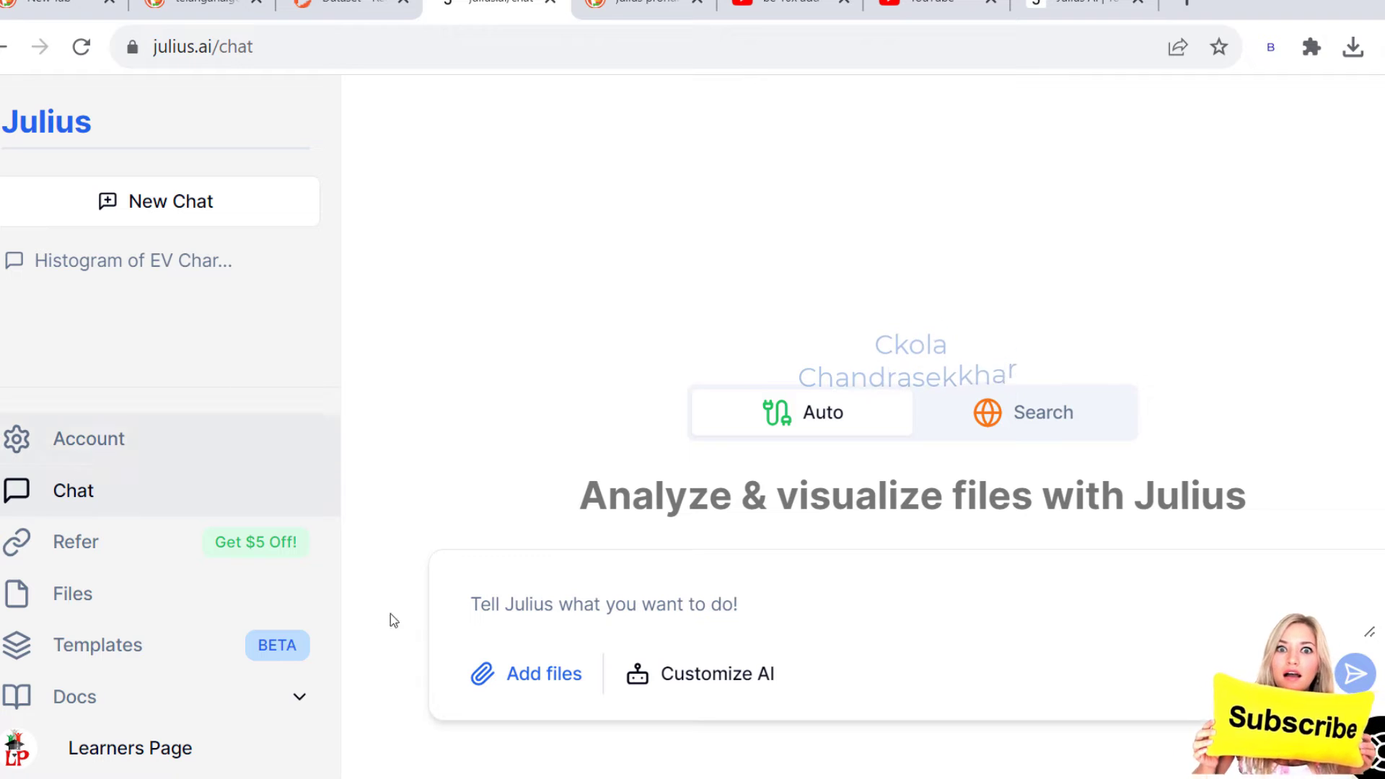
click(538, 689)
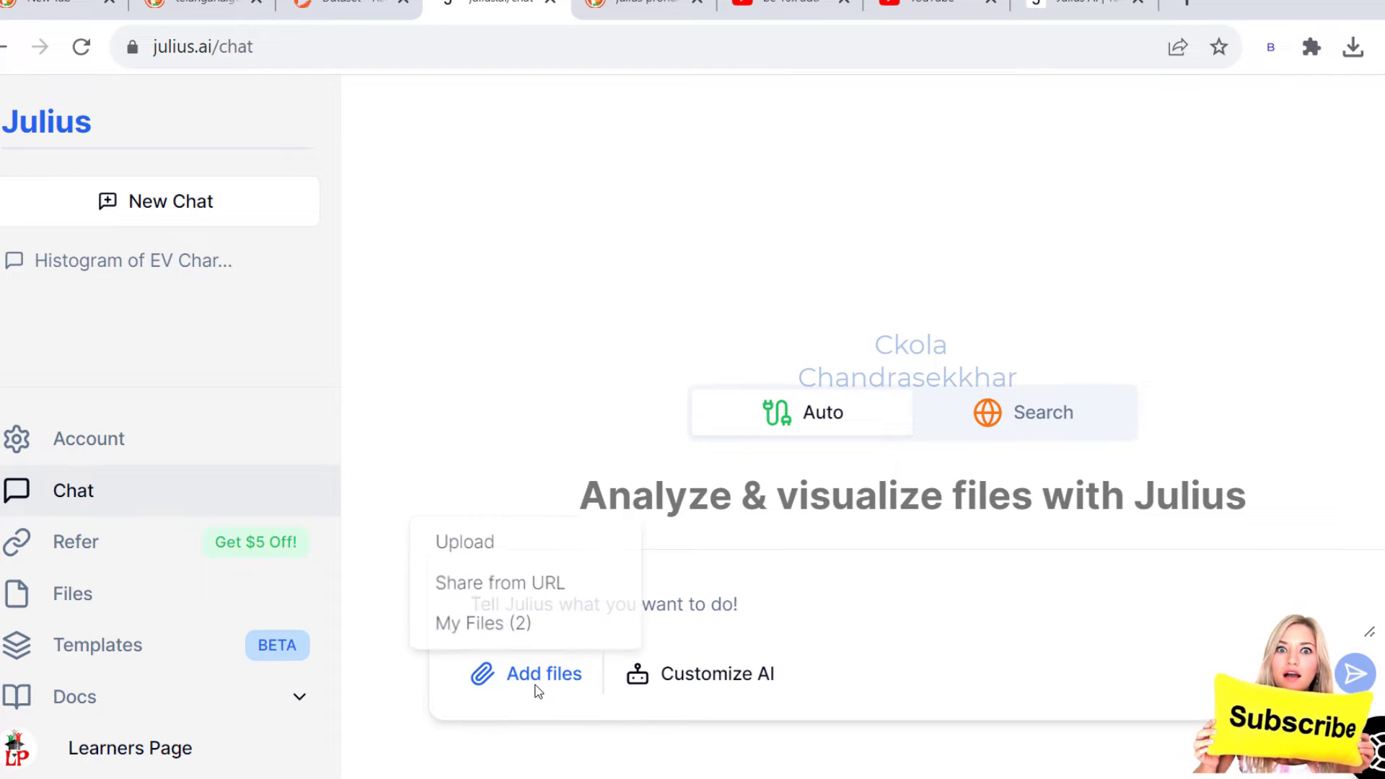
click(482, 542)
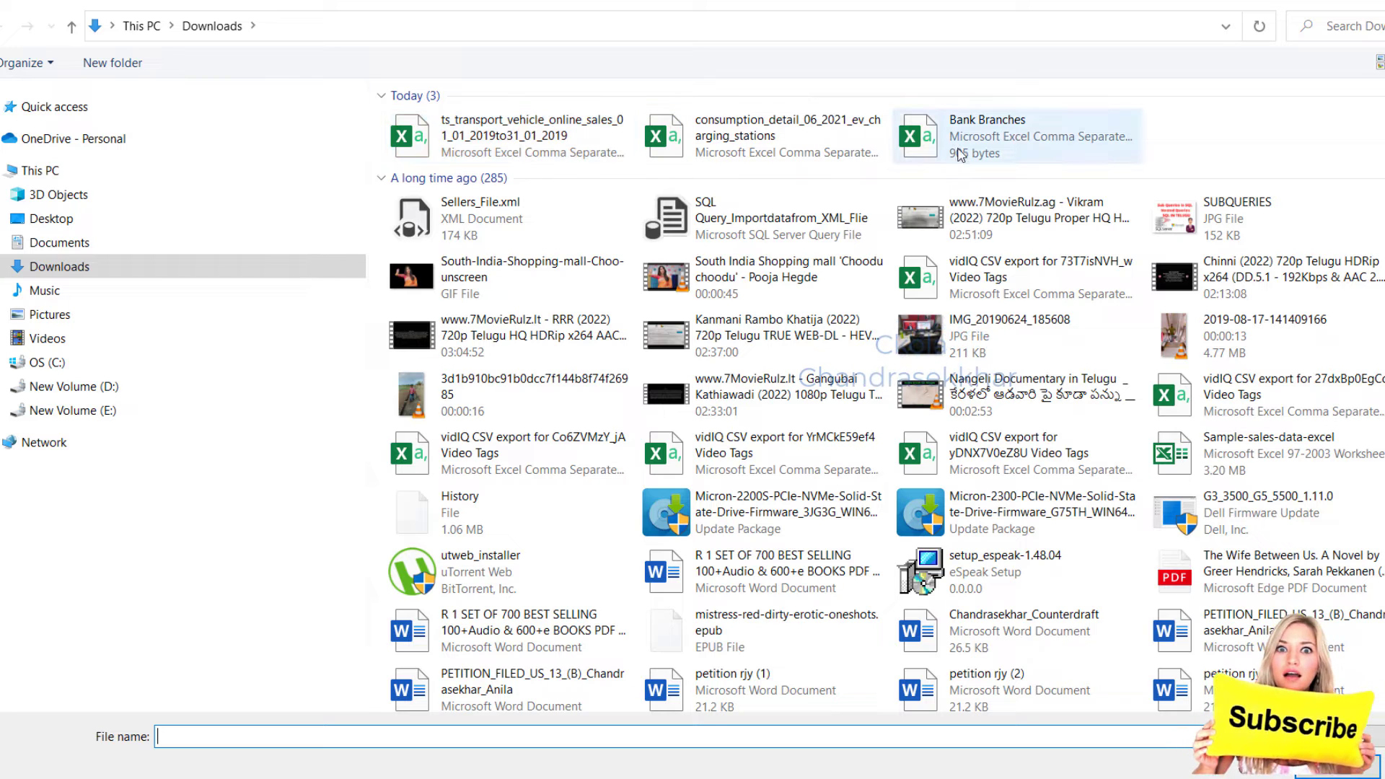
Step: Attach Bank Branches.csv from Downloads to the Julius chat
click(958, 154)
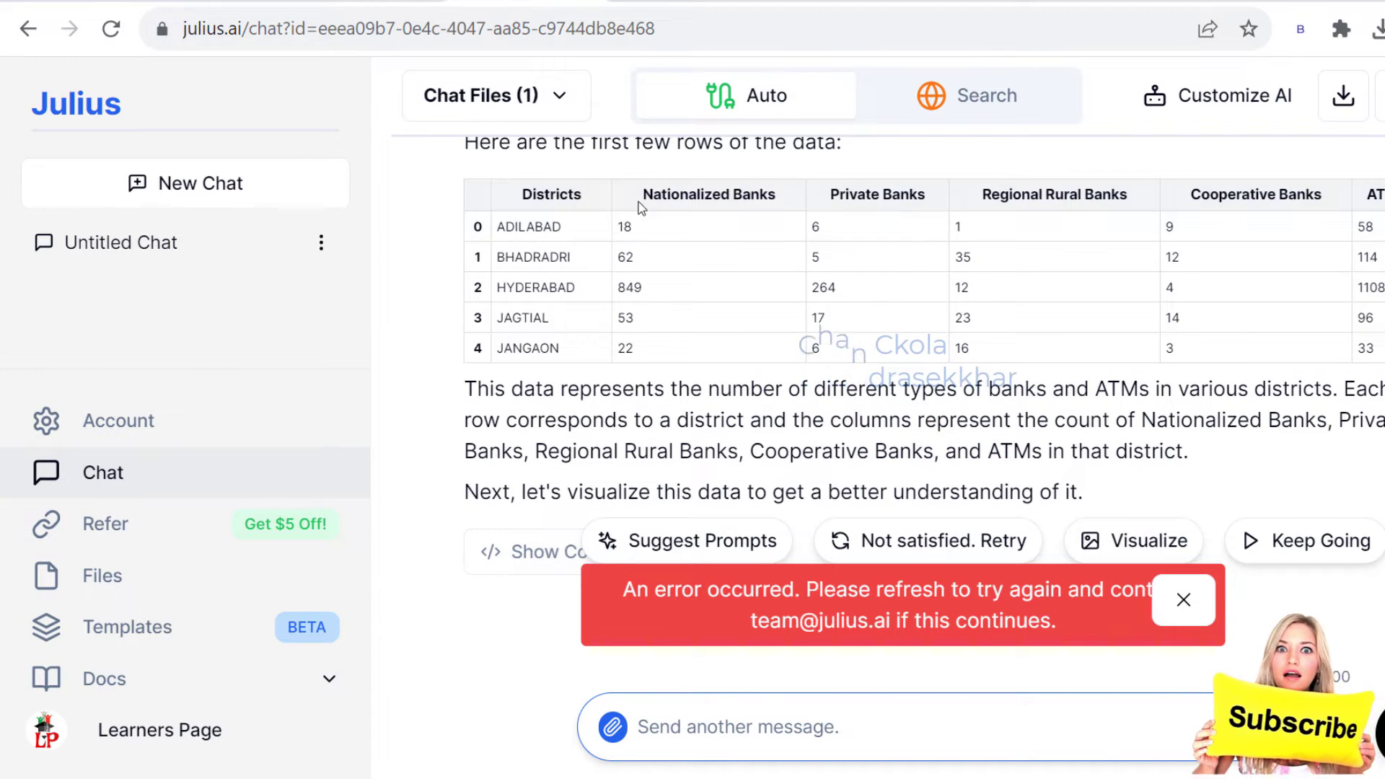
scroll(757, 396, up, 1)
scroll(762, 400, down, 1)
scroll(776, 408, up, 2)
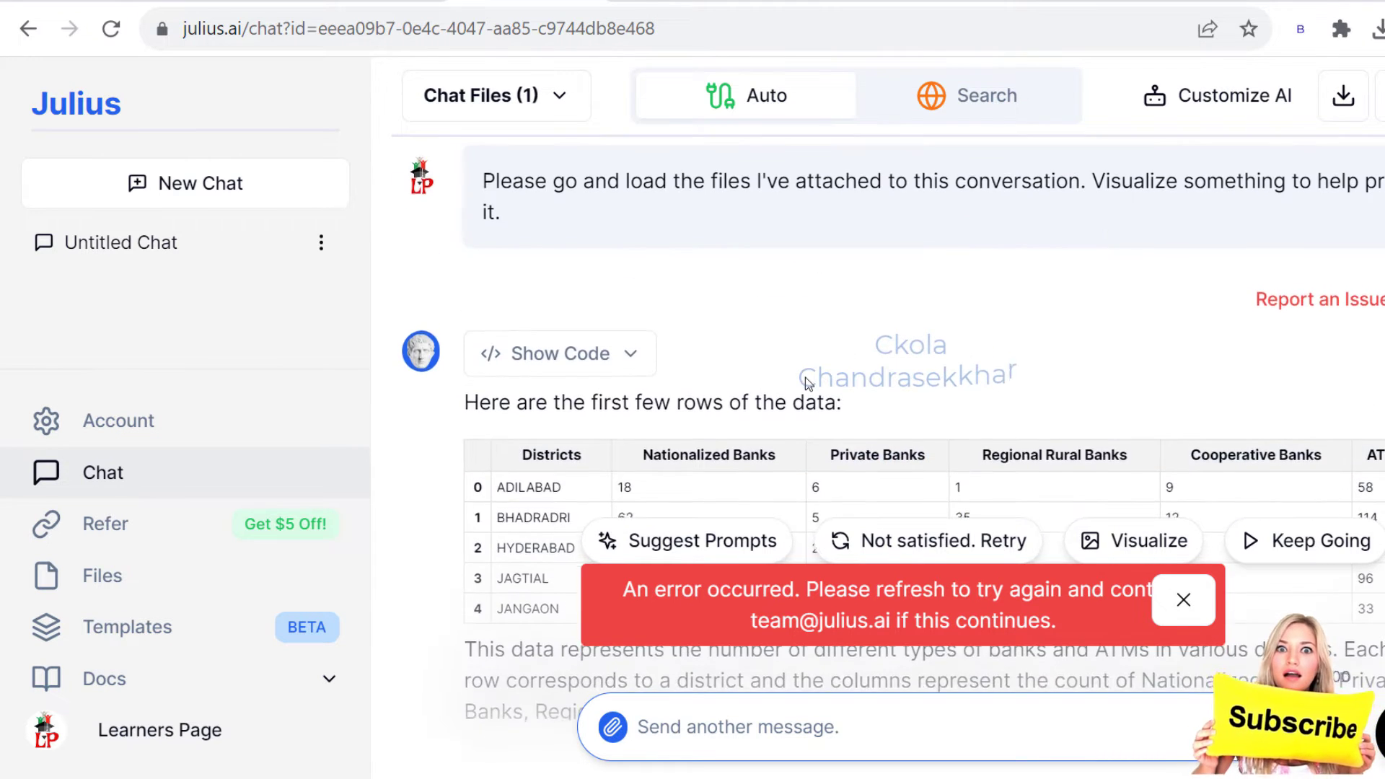
scroll(777, 408, down, 2)
Step: Close the red error banner and request a Visualize chart of the bank data
click(1181, 600)
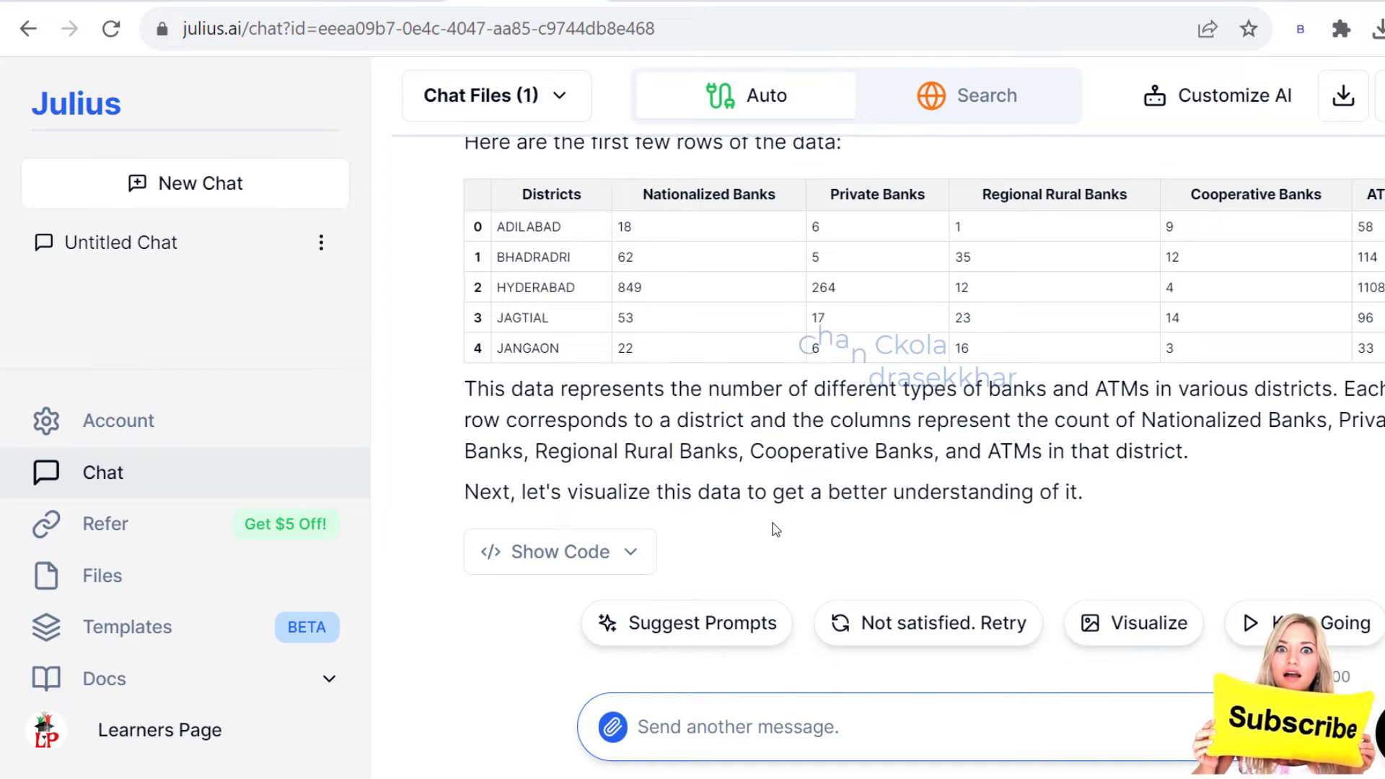
scroll(772, 529, up, 1)
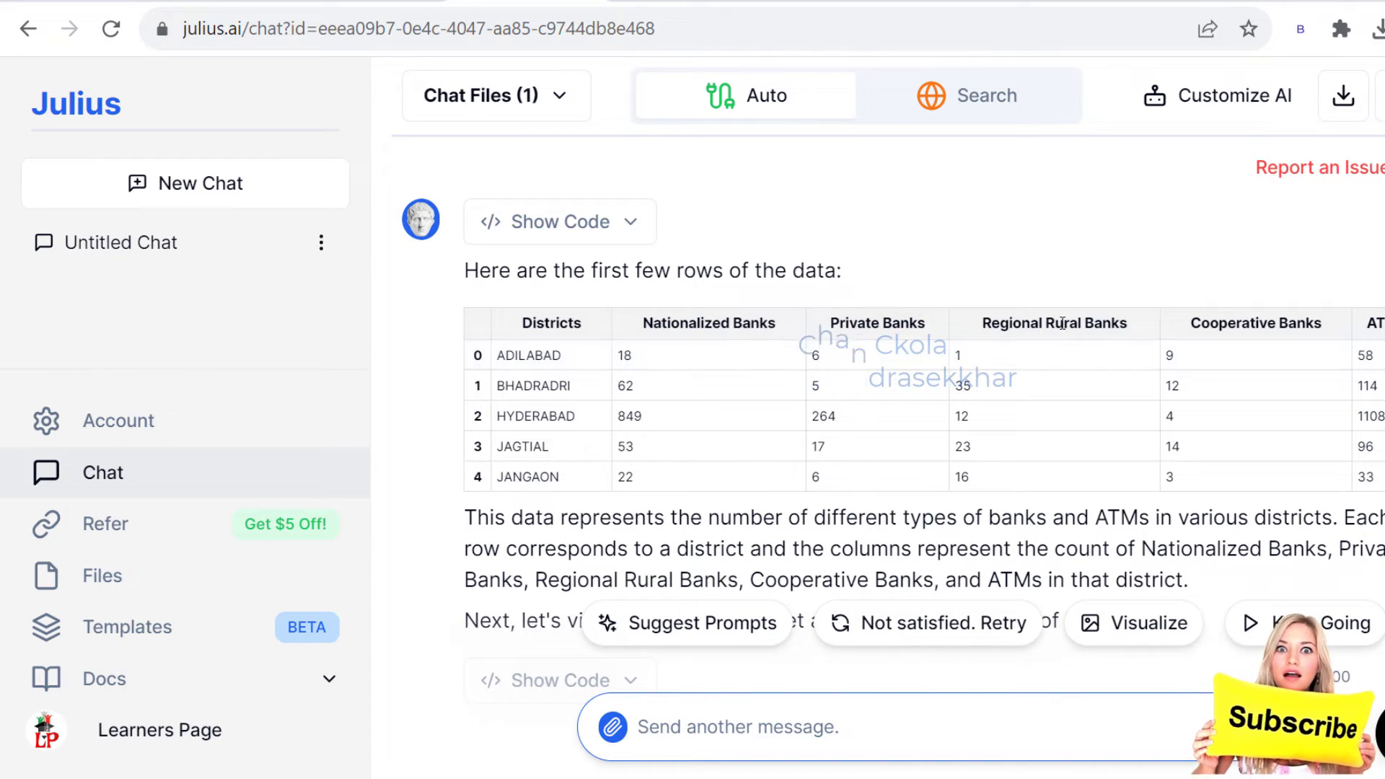
scroll(1003, 438, down, 1)
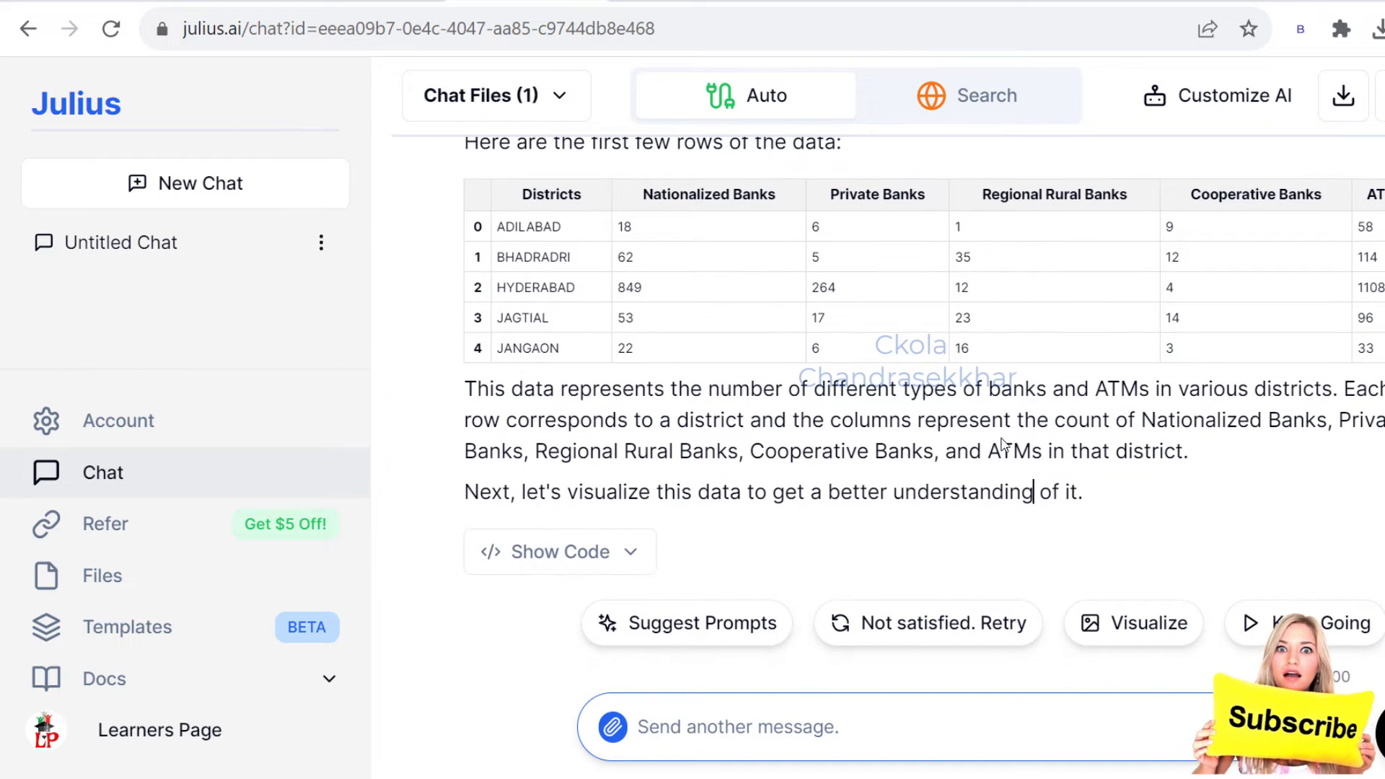
click(1034, 492)
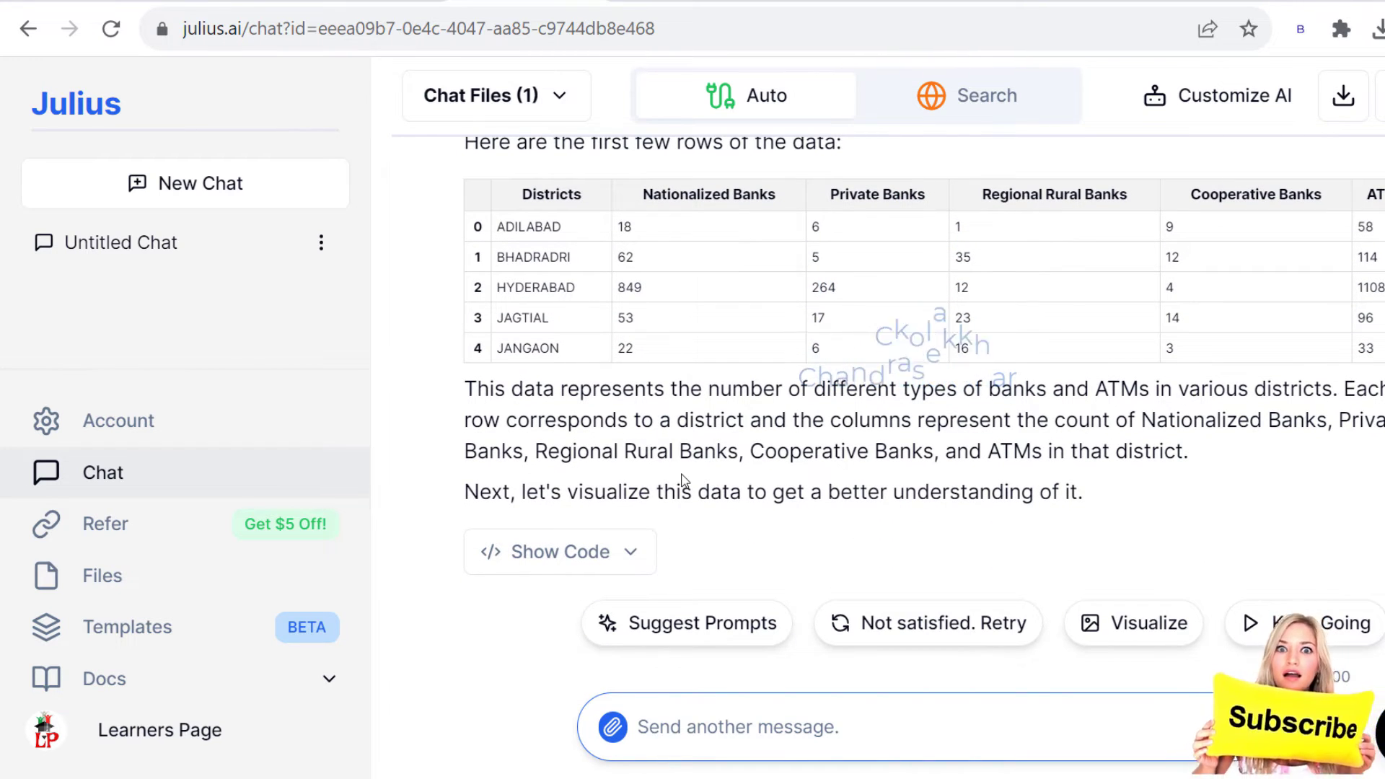
click(1163, 640)
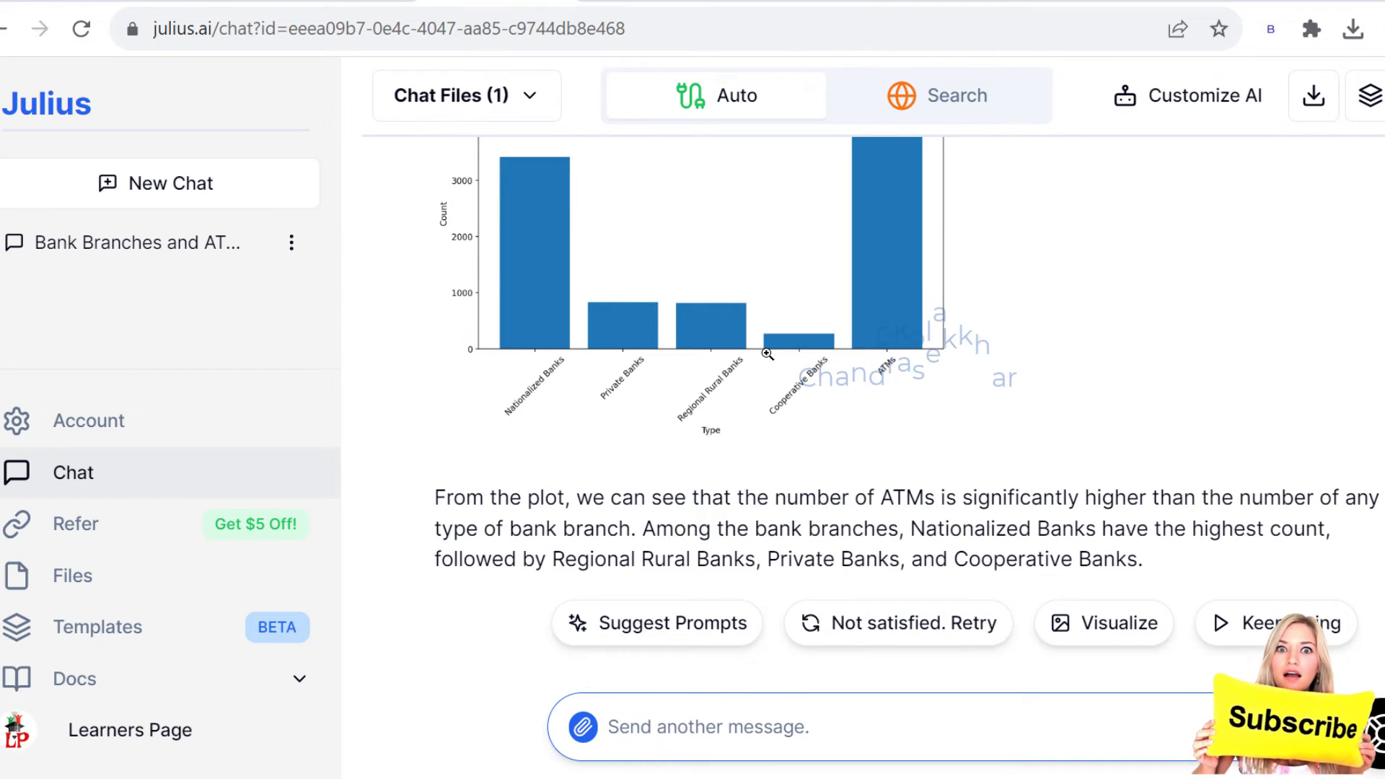
Step: Retry the visualization to get a bar plot of Nationalized Banks per district
click(967, 625)
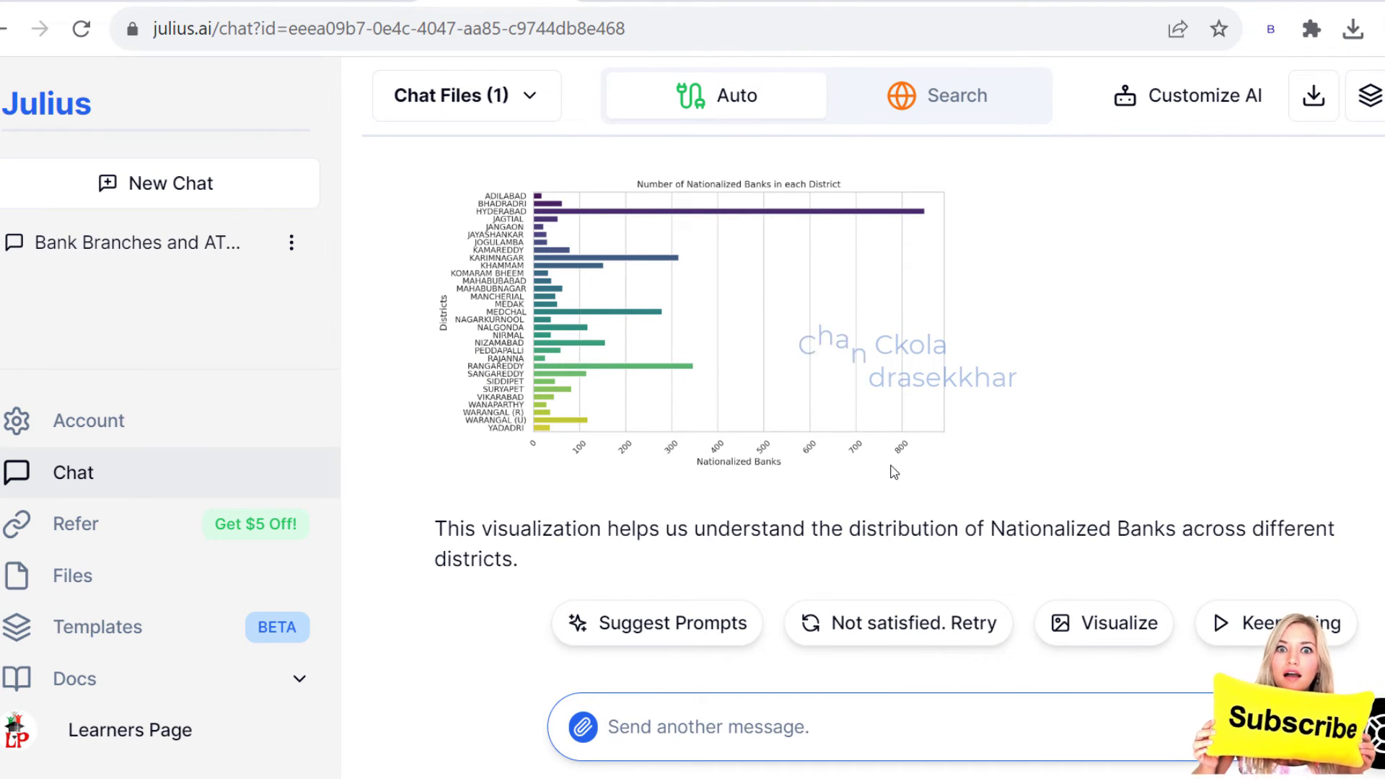
Step: Zoom into the Nationalized Banks by district bar chart
click(866, 355)
scroll(810, 435, up, 2)
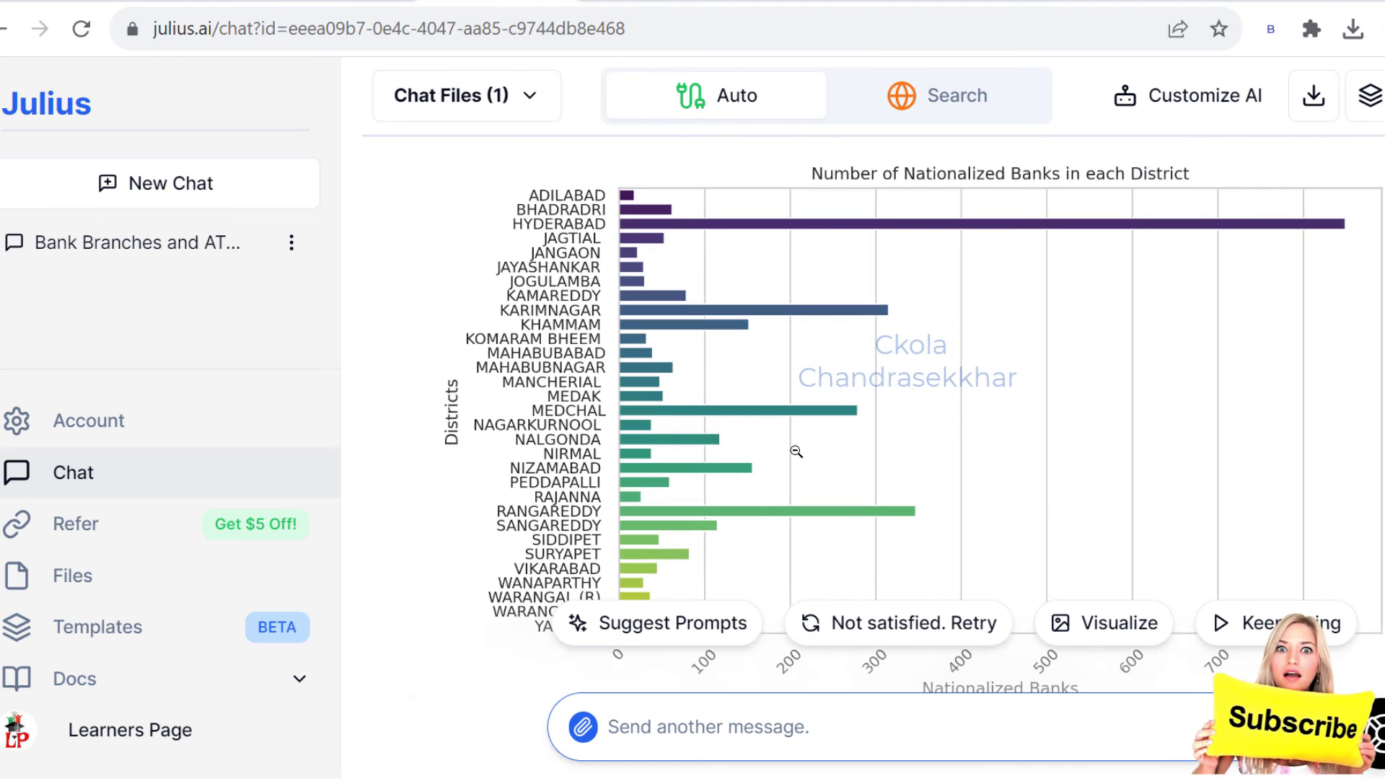